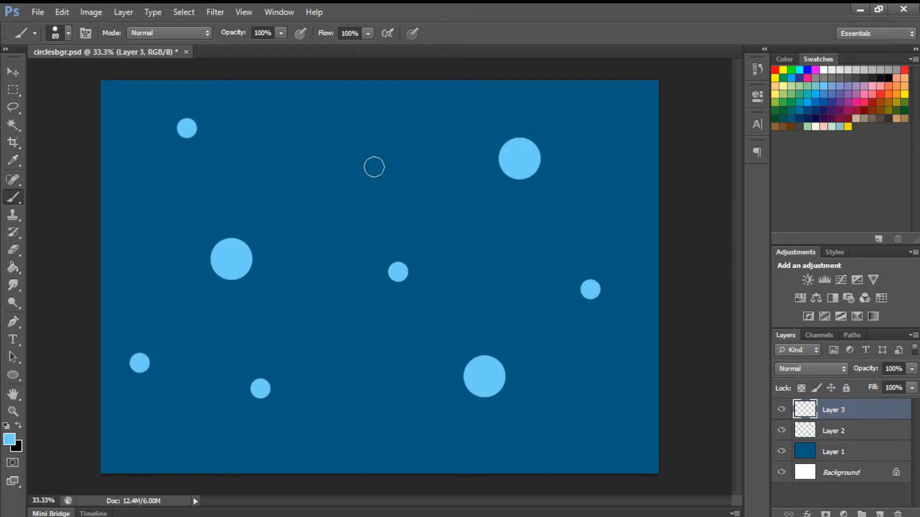
Step: Add single light blue 89 px brush dots to the upper middle, upper-right corner and lower-right corner of the canvas on Layer 3
{"action": "left_click", "coordinate": [332, 147]}
{"action": "left_click", "coordinate": [628, 107]}
{"action": "left_click", "coordinate": [622, 432]}
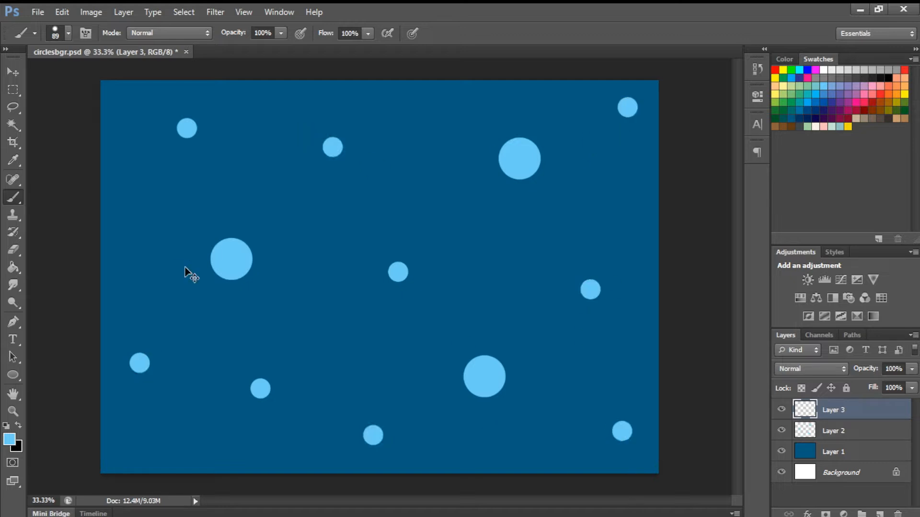
Step: On a new layer, scatter small light blue dots across the canvas with a 58 px hard round brush, filling gaps between the larger dots
{"action": "left_click", "coordinate": [880, 514]}
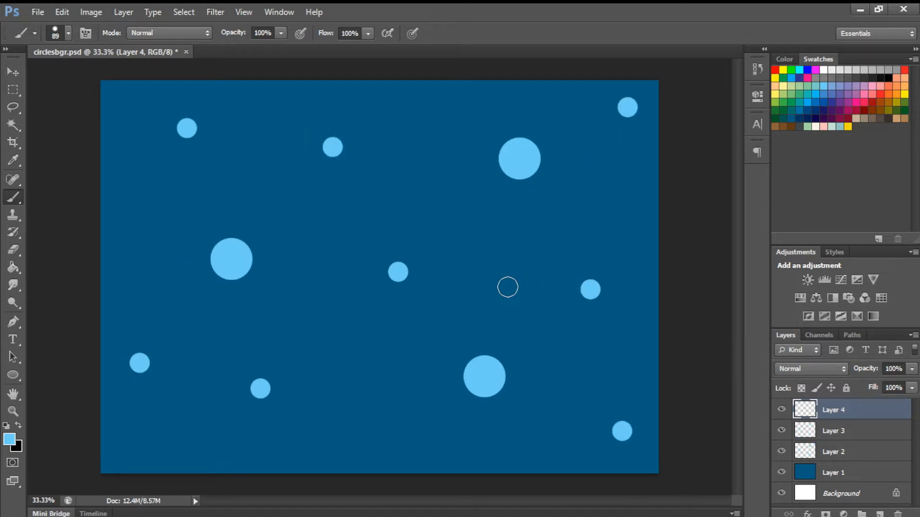
{"action": "left_click", "coordinate": [69, 32]}
{"action": "left_click", "coordinate": [58, 78]}
{"action": "left_click", "coordinate": [418, 110]}
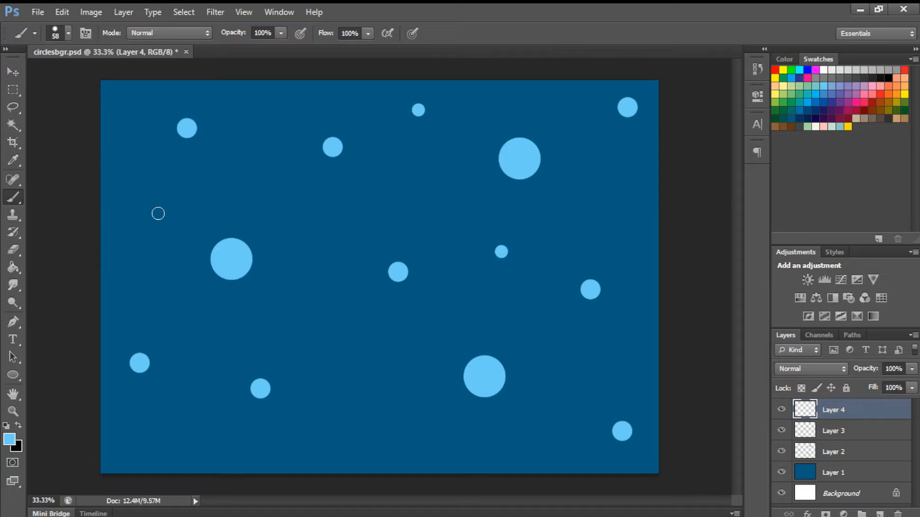
{"action": "left_click", "coordinate": [133, 215]}
{"action": "left_click", "coordinate": [354, 347]}
{"action": "left_click", "coordinate": [185, 447]}
{"action": "left_click", "coordinate": [379, 442]}
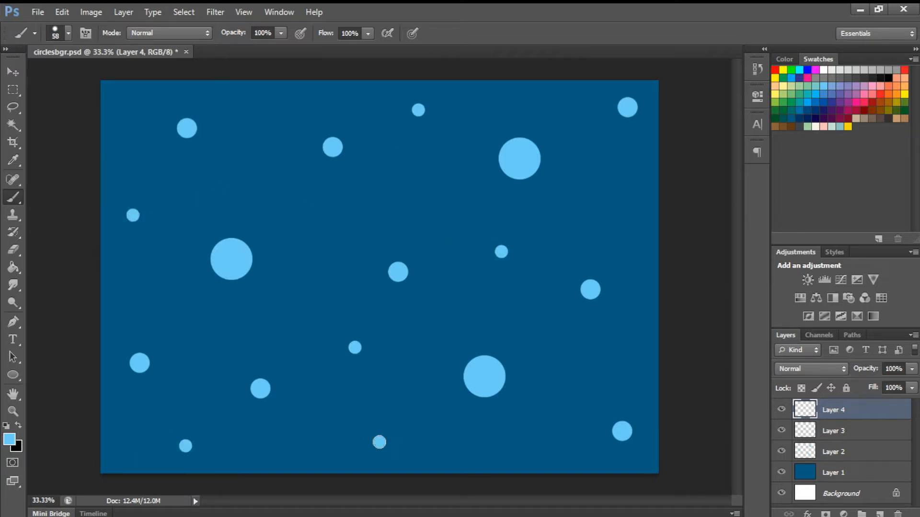
{"action": "left_click", "coordinate": [634, 215]}
{"action": "left_click", "coordinate": [586, 369]}
{"action": "left_click", "coordinate": [522, 456]}
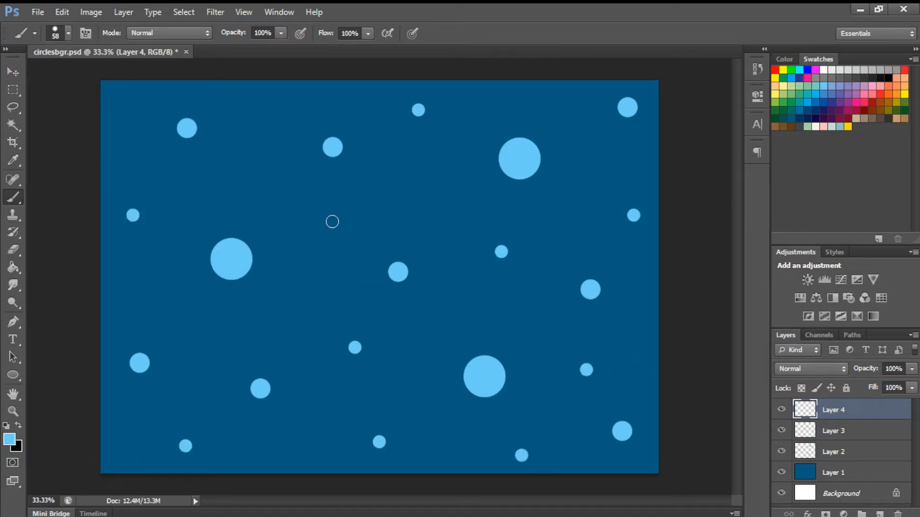
{"action": "left_click", "coordinate": [269, 102]}
{"action": "left_click", "coordinate": [115, 98]}
{"action": "left_click", "coordinate": [315, 223]}
{"action": "left_click", "coordinate": [125, 293]}
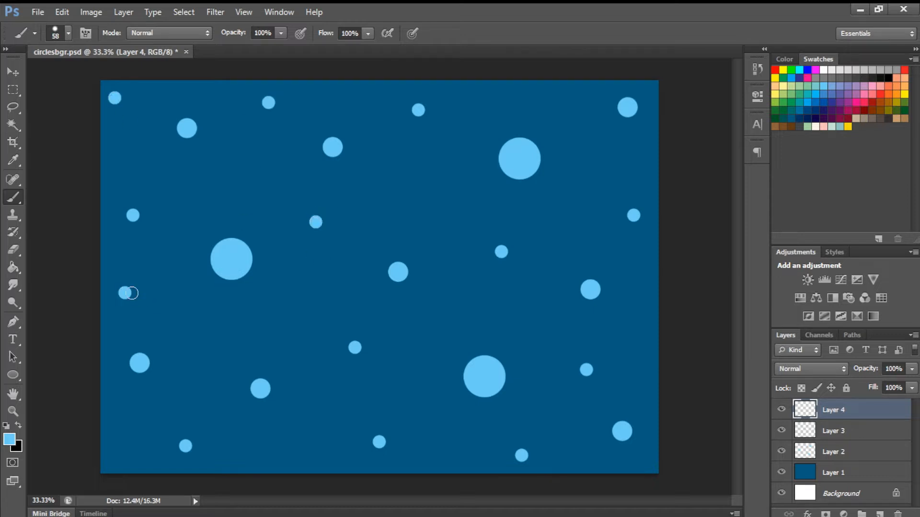
{"action": "left_click", "coordinate": [432, 188]}
{"action": "left_click", "coordinate": [251, 177]}
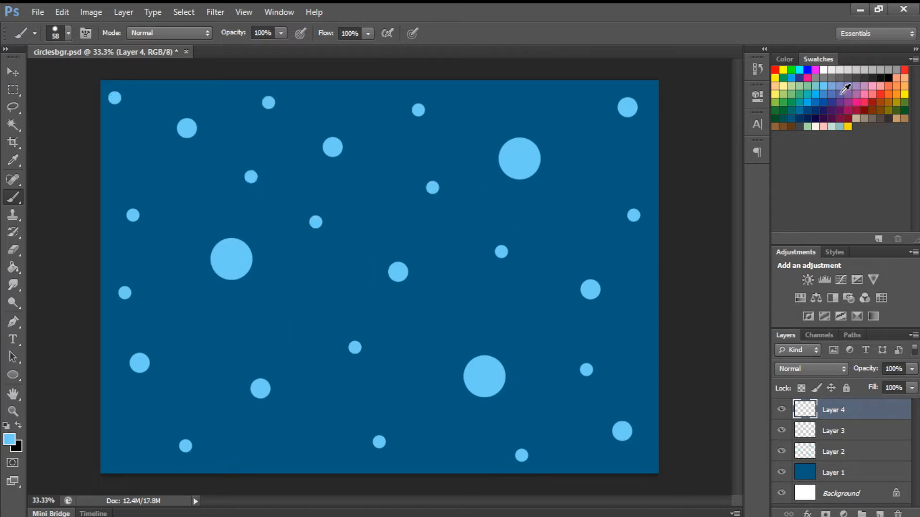
Step: Sample the canvas's blue background and darken it to a very dark navy as the foreground color
{"action": "left_click", "coordinate": [829, 103]}
{"action": "left_click", "coordinate": [13, 160]}
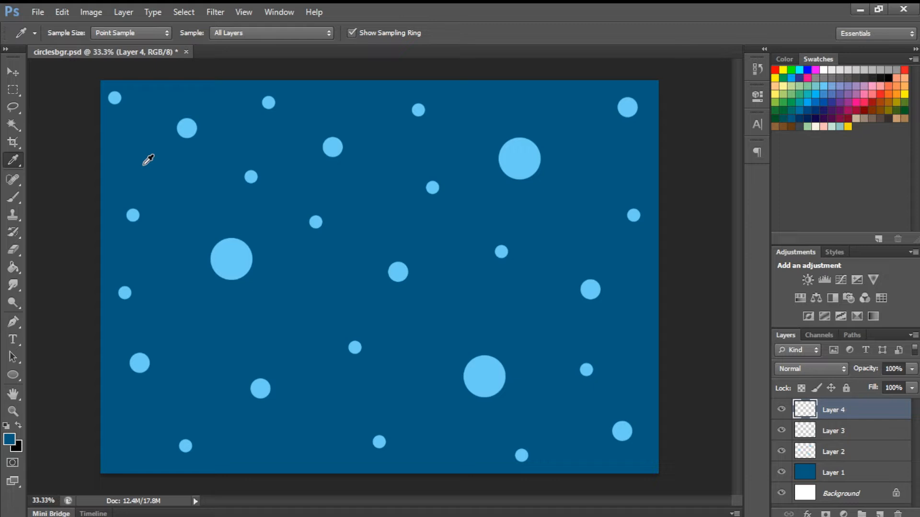
{"action": "left_click", "coordinate": [9, 438]}
{"action": "left_click", "coordinate": [660, 243]}
{"action": "left_click", "coordinate": [823, 114]}
Step: On a new layer, scatter small dark navy dots across the gaps in the pattern with the 58 px brush
{"action": "left_click", "coordinate": [880, 514]}
{"action": "left_click", "coordinate": [13, 197]}
{"action": "left_click", "coordinate": [456, 313]}
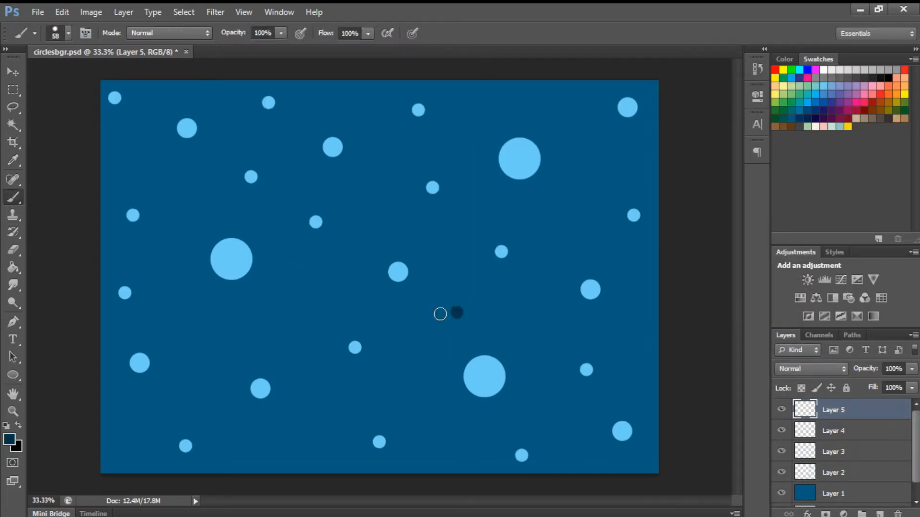
{"action": "left_click", "coordinate": [291, 312]}
{"action": "left_click", "coordinate": [374, 206]}
{"action": "left_click", "coordinate": [139, 164]}
{"action": "left_click", "coordinate": [205, 342]}
{"action": "left_click", "coordinate": [132, 443]}
{"action": "left_click", "coordinate": [281, 451]}
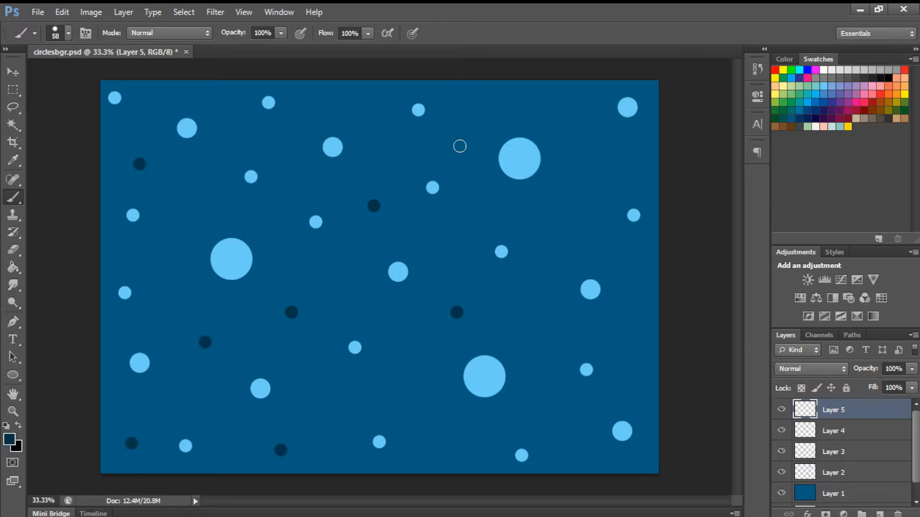
{"action": "left_click", "coordinate": [519, 97]}
{"action": "left_click", "coordinate": [580, 225]}
{"action": "left_click", "coordinate": [563, 417]}
{"action": "left_click", "coordinate": [372, 398]}
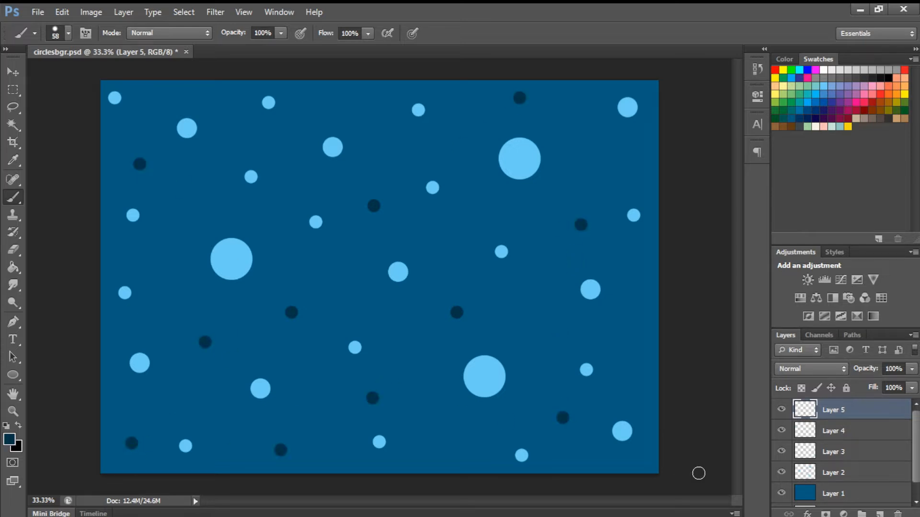
{"action": "left_click", "coordinate": [178, 254]}
Step: On a new layer, scatter nine large dark navy dots across the canvas with a 102 px brush
{"action": "left_click", "coordinate": [879, 514]}
{"action": "left_click", "coordinate": [68, 35]}
{"action": "left_click_drag", "start_coordinate": [63, 78], "coordinate": [86, 78]}
{"action": "left_click", "coordinate": [239, 137]}
{"action": "left_click", "coordinate": [340, 286]}
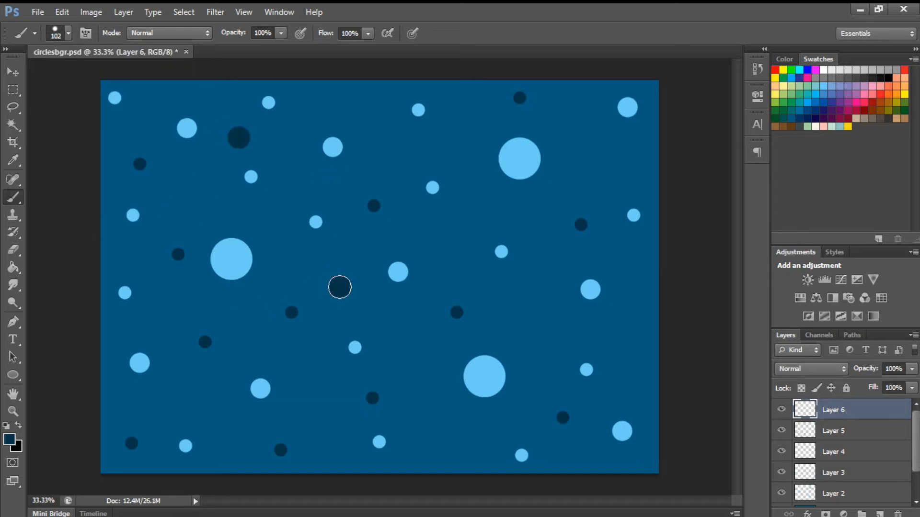
{"action": "left_click", "coordinate": [396, 154]}
{"action": "left_click", "coordinate": [595, 158]}
{"action": "left_click", "coordinate": [632, 335]}
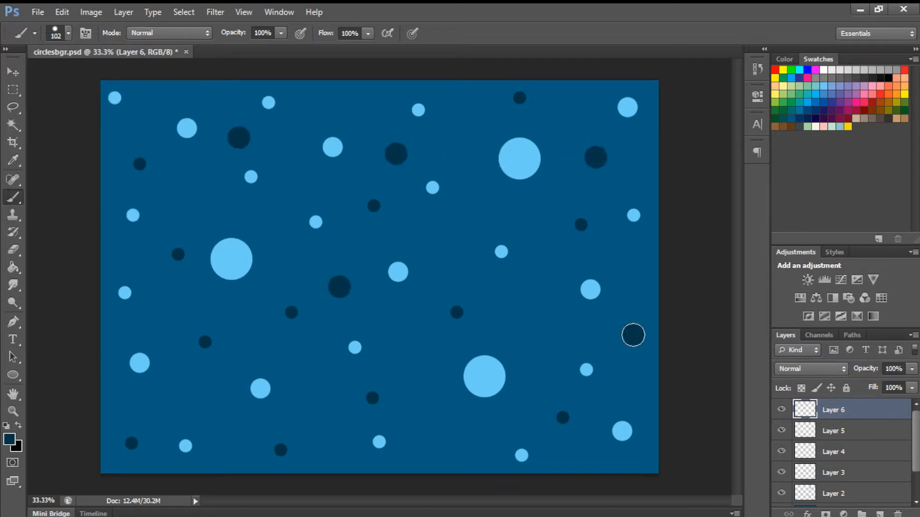
{"action": "left_click", "coordinate": [532, 325]}
{"action": "left_click", "coordinate": [184, 399]}
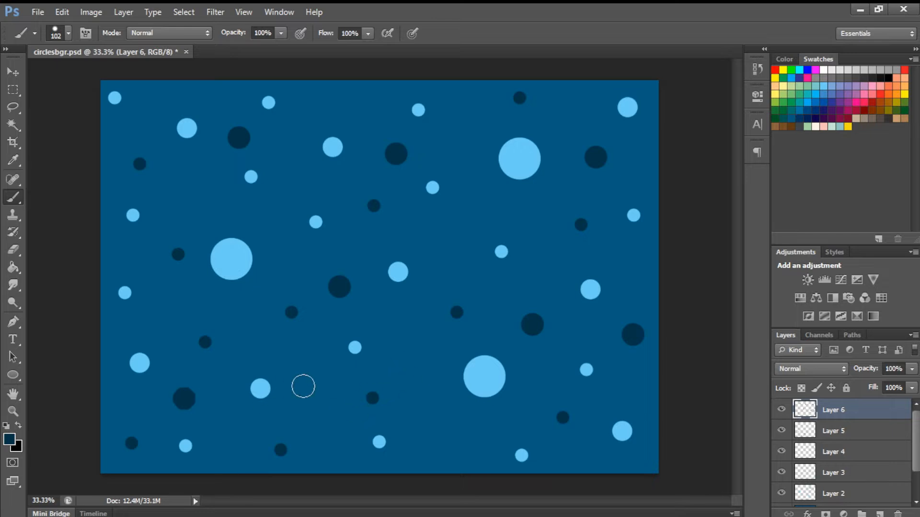
{"action": "left_click", "coordinate": [317, 399]}
{"action": "left_click", "coordinate": [442, 435]}
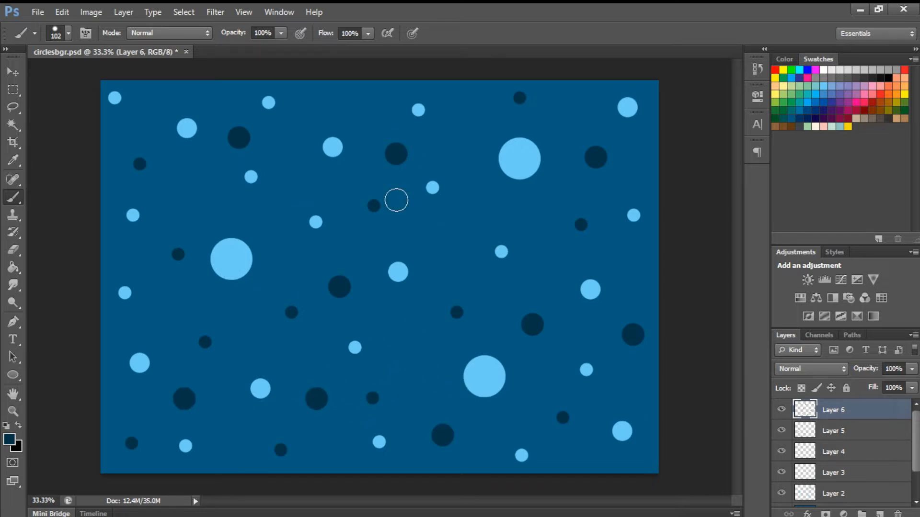
Step: On a new layer, scatter medium dark navy dots between the existing ones with a 69 px brush
{"action": "left_click", "coordinate": [68, 33]}
{"action": "left_click_drag", "start_coordinate": [72, 76], "coordinate": [65, 76]}
{"action": "key", "text": "Return"}
{"action": "left_click", "coordinate": [879, 513]}
{"action": "left_click", "coordinate": [334, 100]}
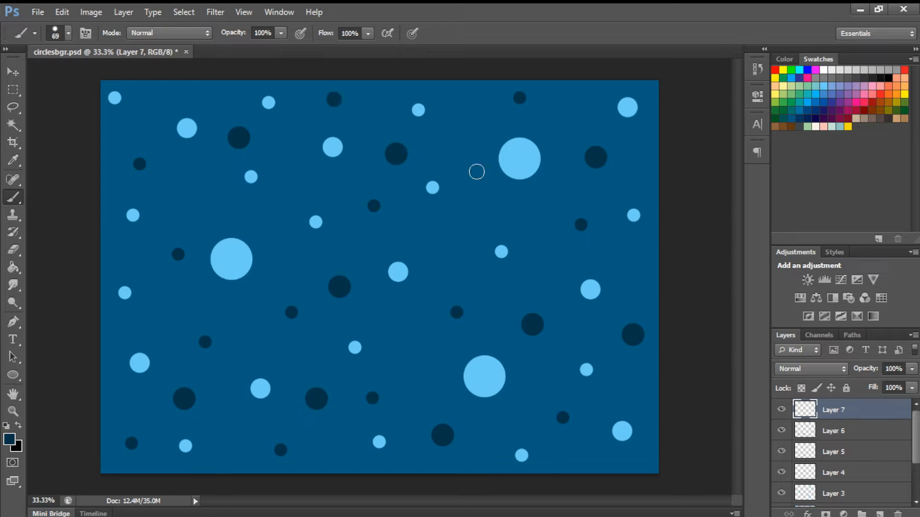
{"action": "left_click", "coordinate": [468, 141]}
{"action": "left_click", "coordinate": [447, 246]}
{"action": "left_click", "coordinate": [196, 192]}
{"action": "left_click", "coordinate": [168, 310]}
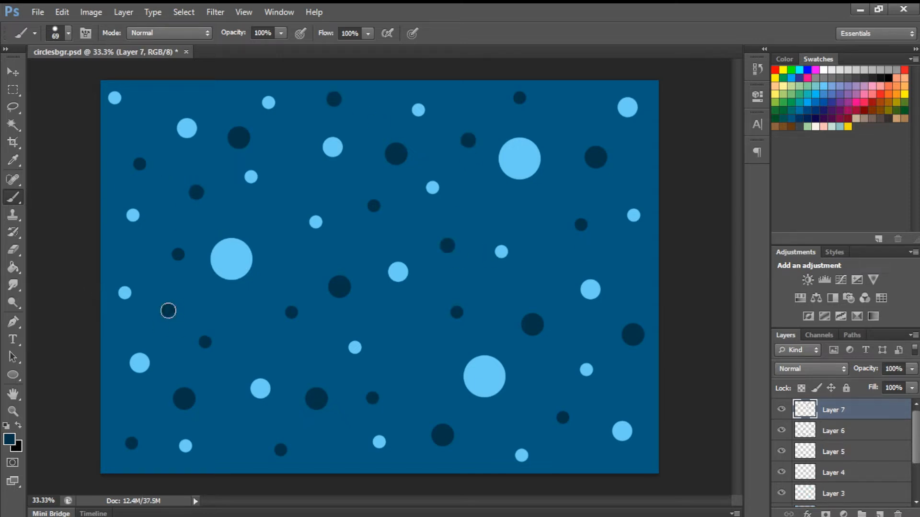
{"action": "left_click", "coordinate": [305, 353]}
{"action": "left_click", "coordinate": [240, 307]}
{"action": "left_click", "coordinate": [418, 371]}
{"action": "left_click", "coordinate": [267, 216]}
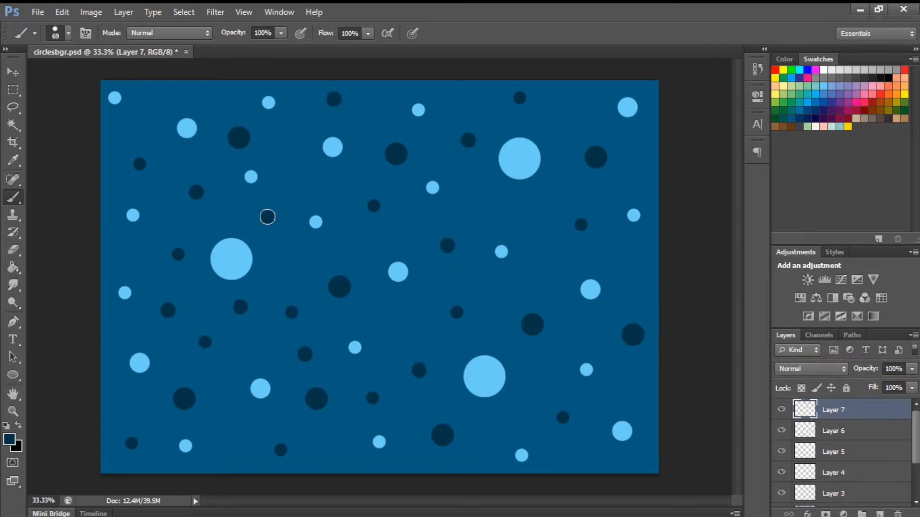
{"action": "left_click", "coordinate": [497, 205]}
{"action": "left_click", "coordinate": [636, 263]}
{"action": "left_click", "coordinate": [545, 247]}
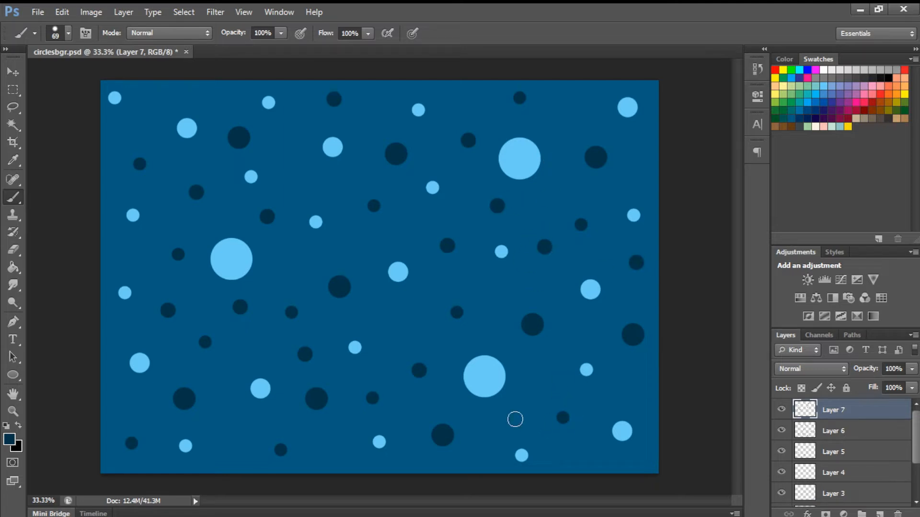
{"action": "left_click", "coordinate": [578, 459]}
{"action": "left_click", "coordinate": [236, 435]}
Step: On a new layer, scatter tiny dark navy dots across the remaining gaps and canvas edges with a 44 px brush
{"action": "left_click", "coordinate": [69, 32]}
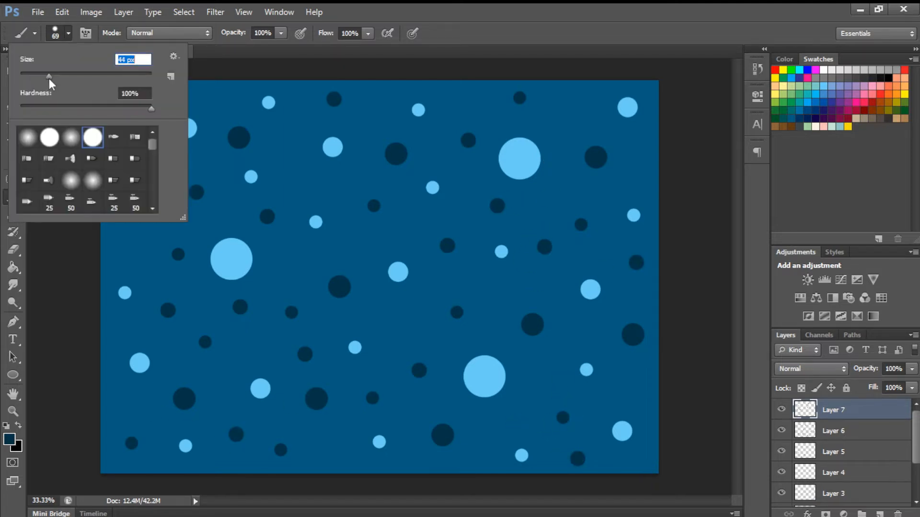
{"action": "left_click", "coordinate": [880, 513]}
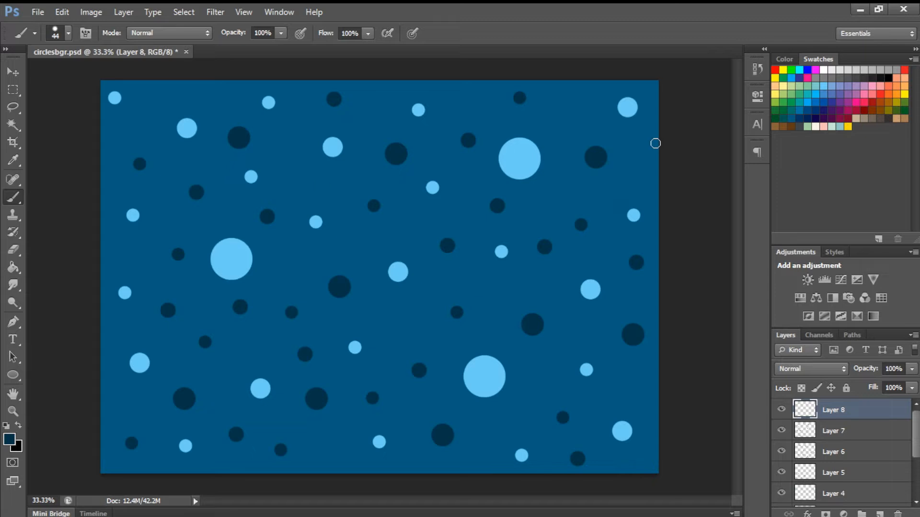
{"action": "left_click", "coordinate": [359, 249]}
{"action": "left_click", "coordinate": [291, 263]}
{"action": "left_click", "coordinate": [114, 253]}
{"action": "left_click", "coordinate": [299, 172]}
{"action": "left_click", "coordinate": [153, 98]}
{"action": "left_click", "coordinate": [463, 101]}
{"action": "left_click", "coordinate": [569, 105]}
{"action": "left_click", "coordinate": [551, 187]}
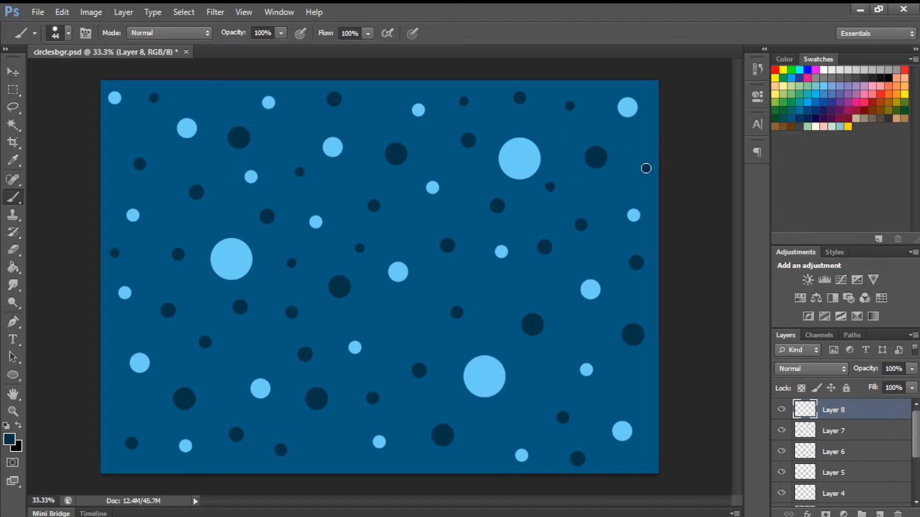
{"action": "left_click", "coordinate": [646, 168]}
{"action": "left_click", "coordinate": [521, 292]}
{"action": "left_click", "coordinate": [390, 317]}
{"action": "left_click", "coordinate": [545, 384]}
{"action": "left_click", "coordinate": [342, 452]}
{"action": "left_click", "coordinate": [643, 382]}
{"action": "left_click", "coordinate": [649, 463]}
{"action": "left_click", "coordinate": [112, 401]}
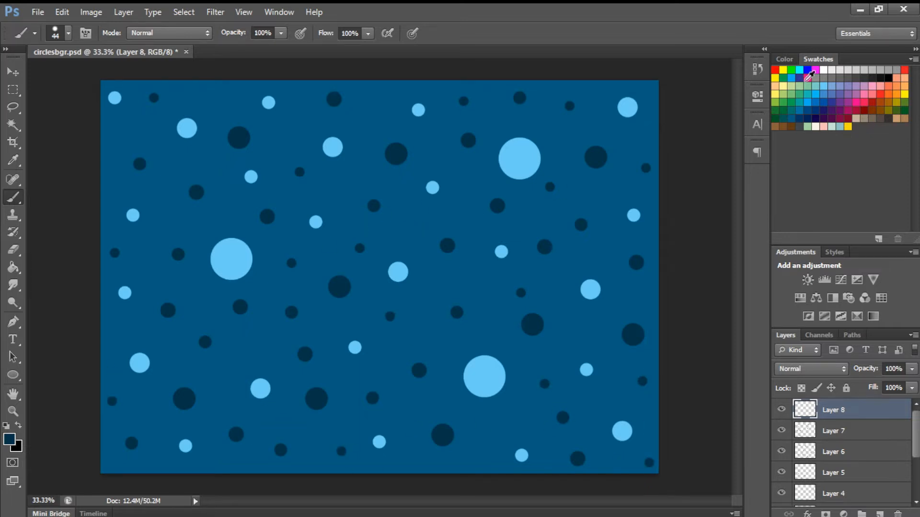
Step: Set the foreground color to light blue #6accf2
{"action": "left_click", "coordinate": [6, 442]}
{"action": "left_click", "coordinate": [586, 128]}
{"action": "left_click", "coordinate": [785, 111]}
Step: Add a new layer and set the foreground color to the dark blue #06597a
{"action": "left_click", "coordinate": [879, 514]}
{"action": "left_click", "coordinate": [8, 442]}
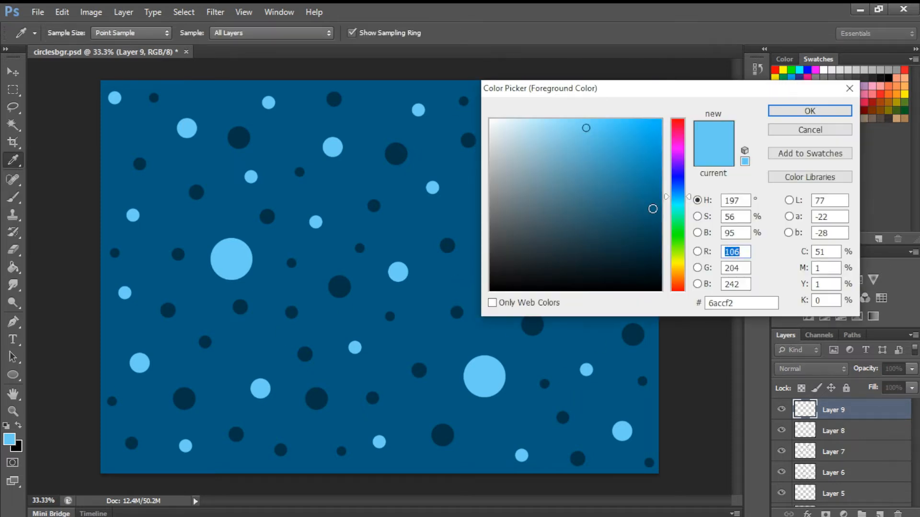
{"action": "left_click", "coordinate": [443, 209]}
{"action": "key", "text": "Return"}
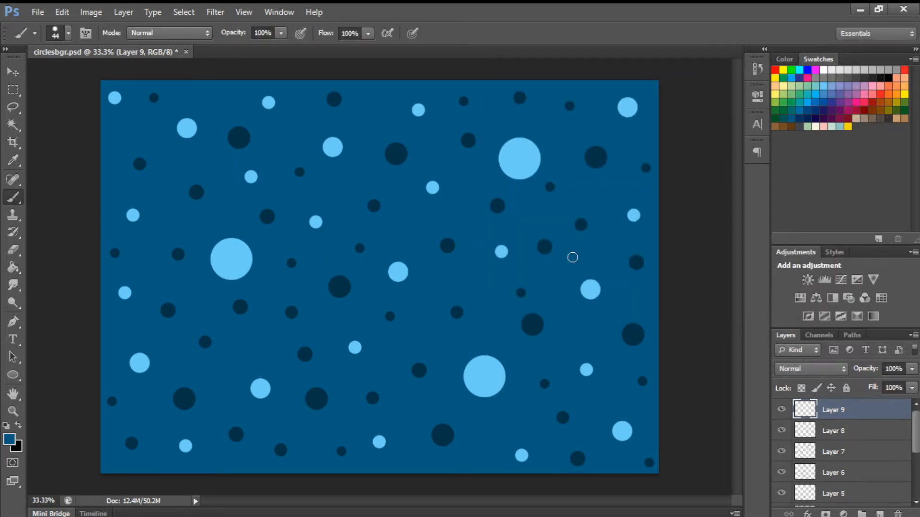
Step: Set the brush size to 91 px and make the foreground color slightly darker than the canvas's blue background
{"action": "left_click", "coordinate": [69, 33]}
{"action": "left_click_drag", "start_coordinate": [49, 77], "coordinate": [80, 77]}
{"action": "key", "text": "Return"}
{"action": "left_click", "coordinate": [8, 439]}
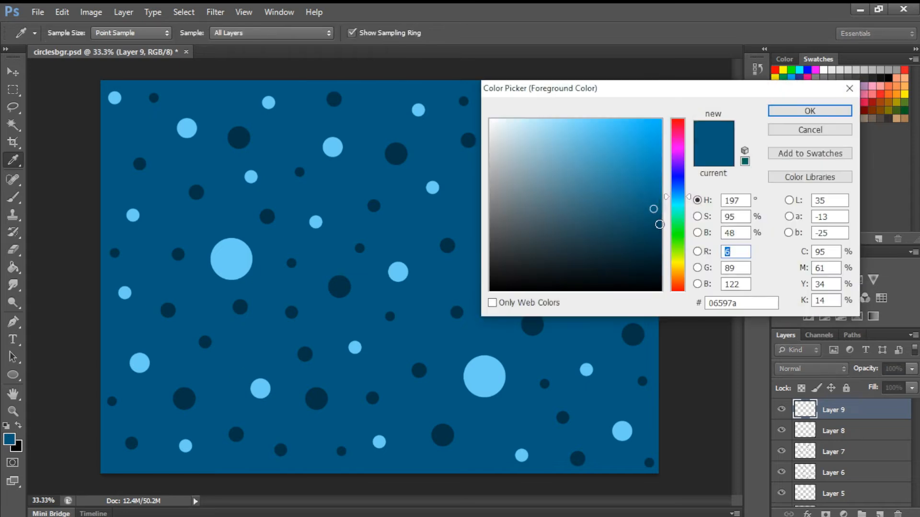
{"action": "left_click", "coordinate": [659, 220]}
{"action": "left_click", "coordinate": [801, 112]}
Step: Scatter ten large muted blue dots across the canvas on the new layer with the 91 px brush
{"action": "left_click", "coordinate": [405, 226]}
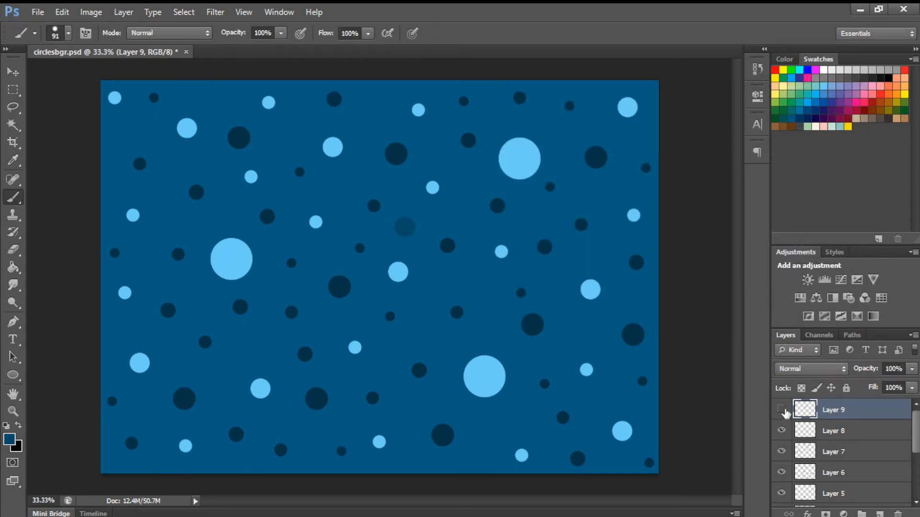
{"action": "left_click", "coordinate": [427, 330]}
{"action": "left_click", "coordinate": [252, 349]}
{"action": "left_click", "coordinate": [123, 332]}
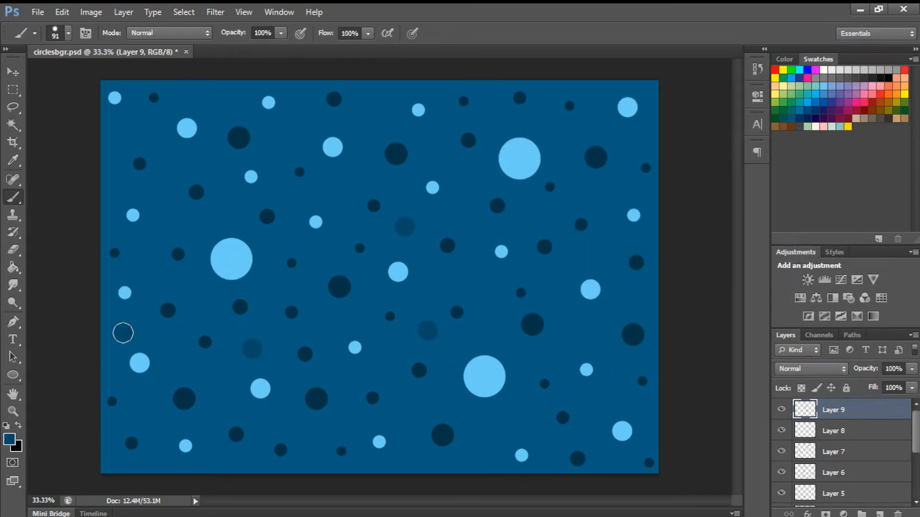
{"action": "left_click", "coordinate": [171, 214]}
{"action": "left_click", "coordinate": [368, 120]}
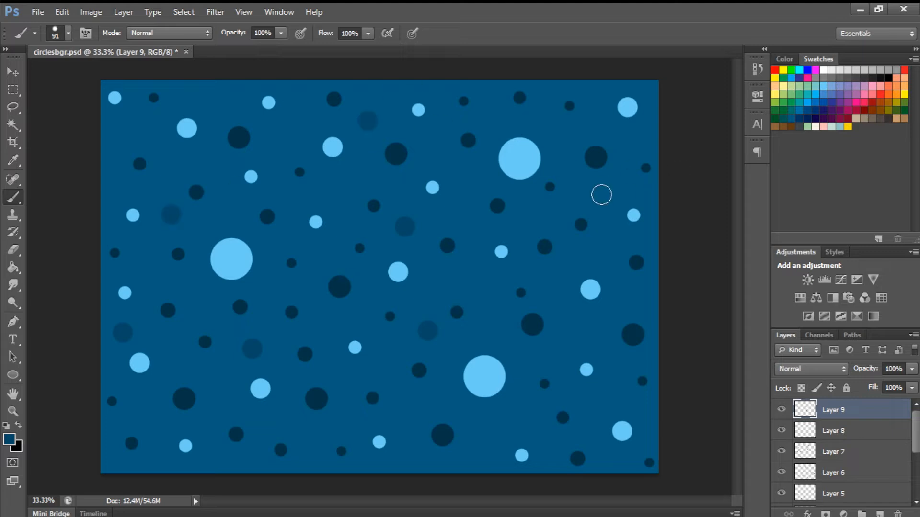
{"action": "left_click", "coordinate": [601, 194]}
{"action": "left_click", "coordinate": [577, 333]}
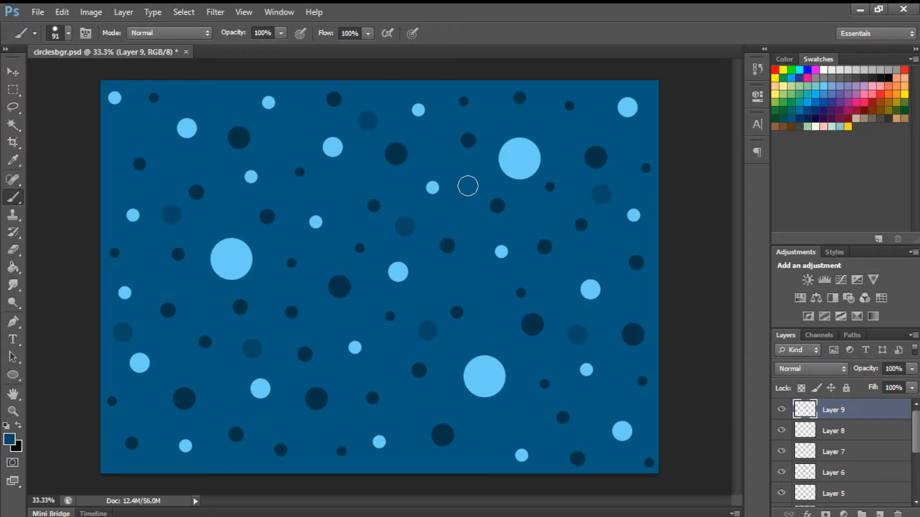
{"action": "left_click", "coordinate": [468, 184]}
{"action": "left_click", "coordinate": [504, 423]}
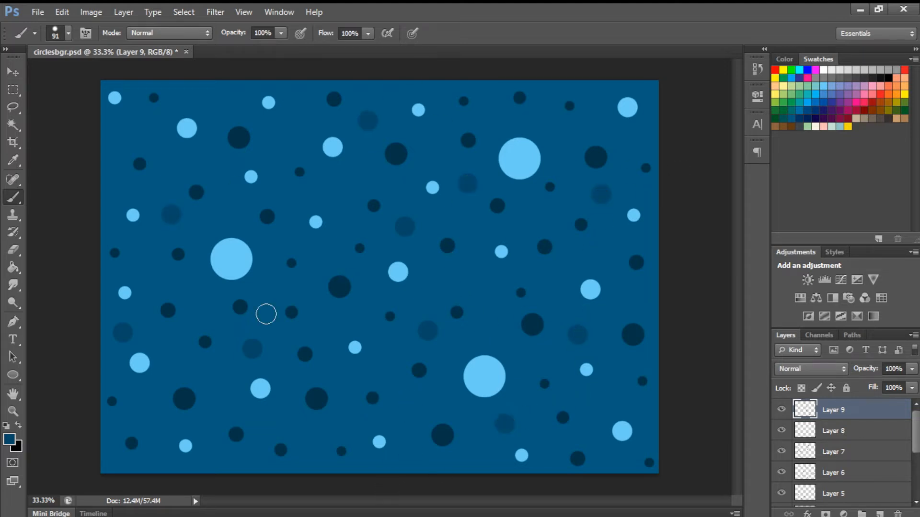
Step: Set the brush size to 58 px and add a new layer
{"action": "left_click", "coordinate": [67, 34]}
{"action": "left_click", "coordinate": [58, 75]}
{"action": "left_click", "coordinate": [879, 514]}
Step: Scatter sixteen muted dark blue dots across the canvas on the new layer with the 58 px brush
{"action": "left_click", "coordinate": [558, 290]}
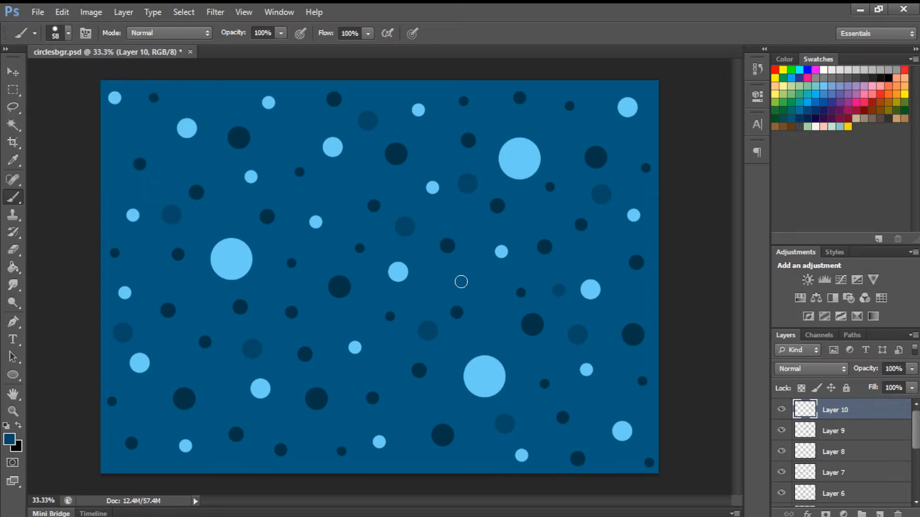
{"action": "left_click", "coordinate": [473, 277]}
{"action": "left_click", "coordinate": [490, 337]}
{"action": "left_click", "coordinate": [414, 463]}
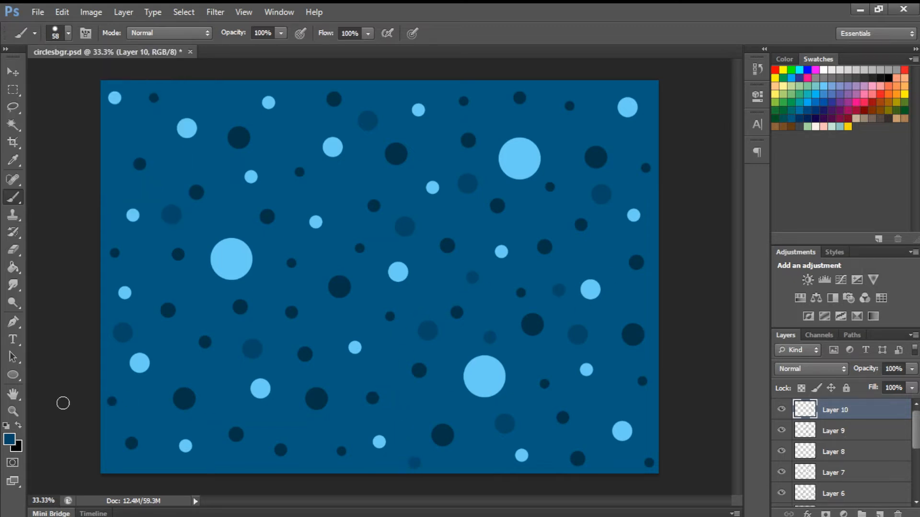
{"action": "left_click", "coordinate": [148, 410]}
{"action": "left_click", "coordinate": [125, 133]}
{"action": "left_click", "coordinate": [113, 187]}
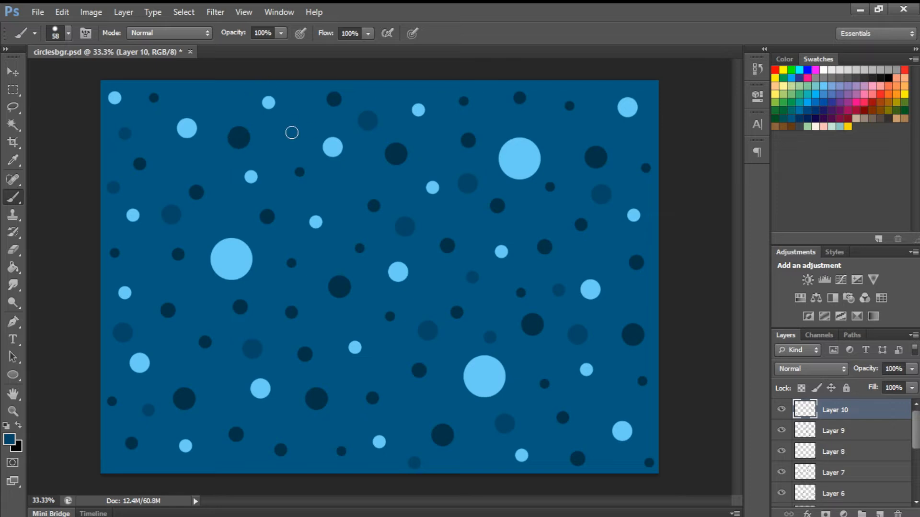
{"action": "left_click", "coordinate": [290, 132]}
{"action": "left_click", "coordinate": [210, 95]}
{"action": "left_click", "coordinate": [343, 184]}
{"action": "left_click", "coordinate": [222, 221]}
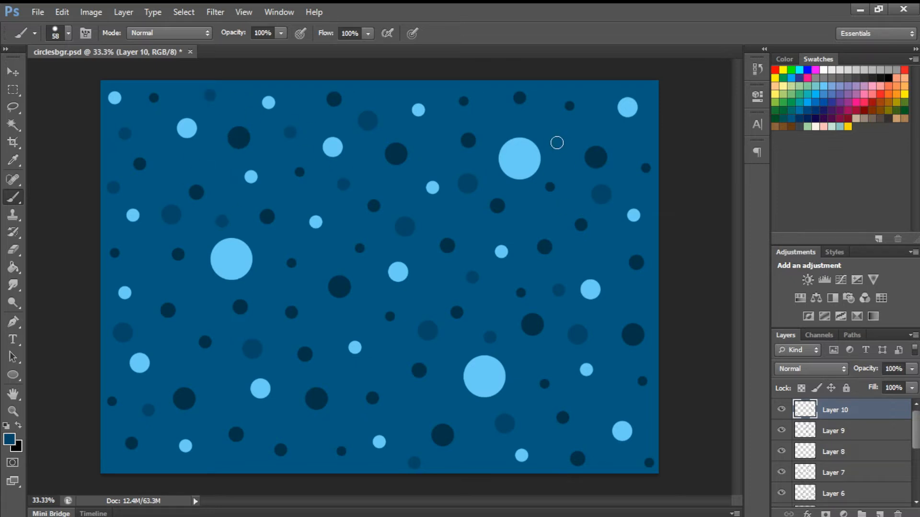
{"action": "left_click", "coordinate": [555, 143]}
{"action": "left_click", "coordinate": [601, 252]}
{"action": "left_click", "coordinate": [615, 394]}
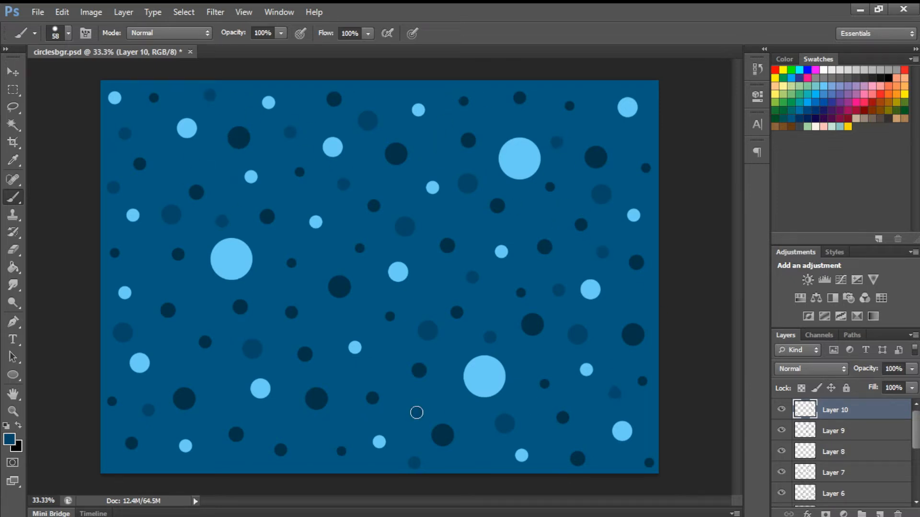
{"action": "left_click", "coordinate": [416, 412]}
{"action": "left_click", "coordinate": [180, 163]}
Step: Add a new layer, with a 34 px brush and a dark navy foreground swatch
{"action": "left_click", "coordinate": [68, 34]}
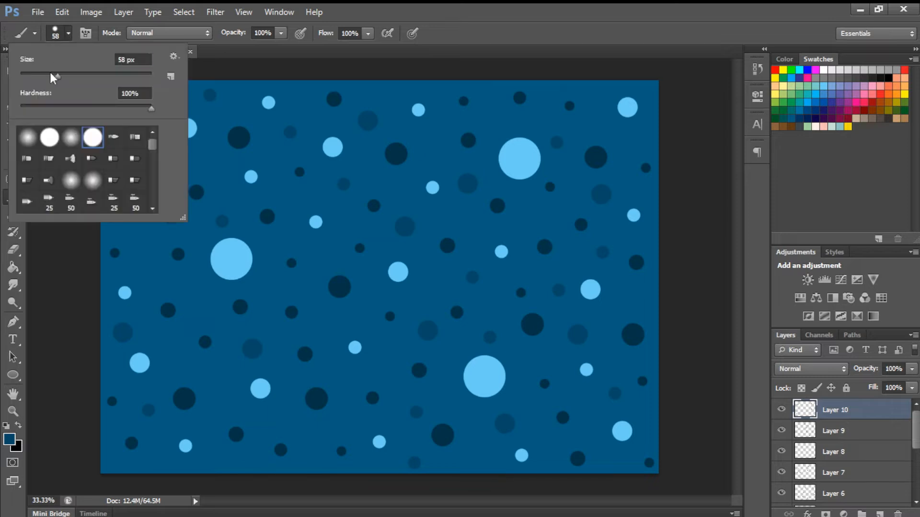
{"action": "left_click_drag", "start_coordinate": [49, 74], "coordinate": [41, 75]}
{"action": "left_click", "coordinate": [808, 118]}
{"action": "left_click", "coordinate": [880, 514]}
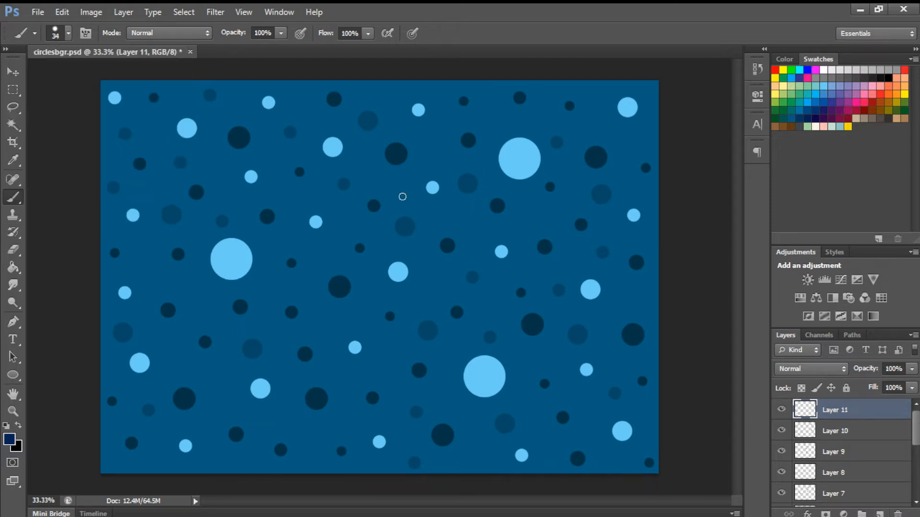
Step: Sample the large light blue circle, make the foreground color slightly deeper, and set the brush size to 29 px
{"action": "key", "text": "i"}
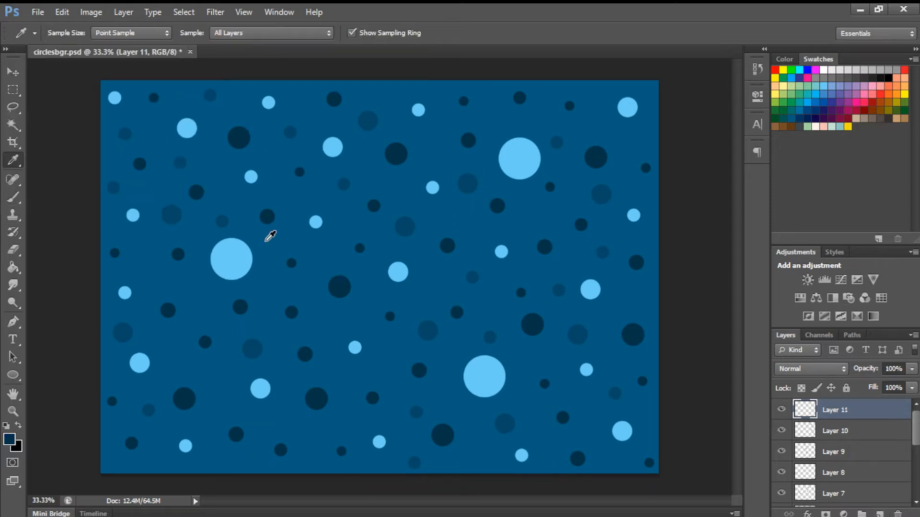
{"action": "left_click", "coordinate": [234, 261]}
{"action": "left_click", "coordinate": [8, 439]}
{"action": "left_click", "coordinate": [810, 111]}
{"action": "key", "text": "b"}
{"action": "left_click", "coordinate": [55, 31]}
{"action": "left_click_drag", "start_coordinate": [42, 79], "coordinate": [39, 80]}
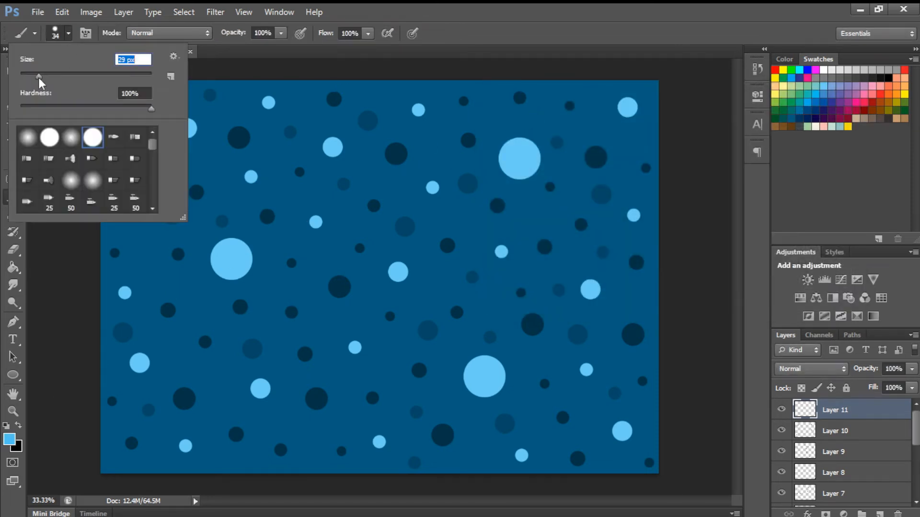
Step: Scatter small bright blue dots across the whole canvas in the gaps between the existing circles with the 29 px brush
{"action": "left_click", "coordinate": [437, 145]}
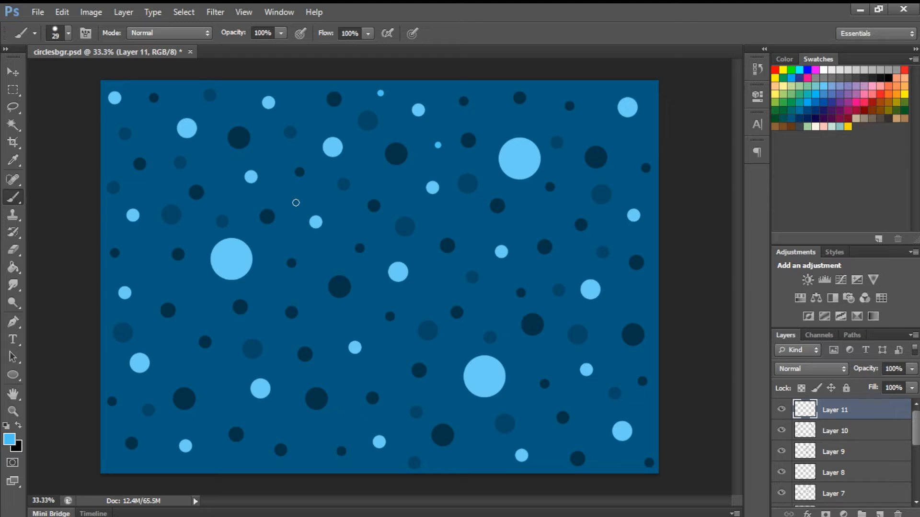
{"action": "left_click", "coordinate": [154, 131]}
{"action": "left_click", "coordinate": [110, 157]}
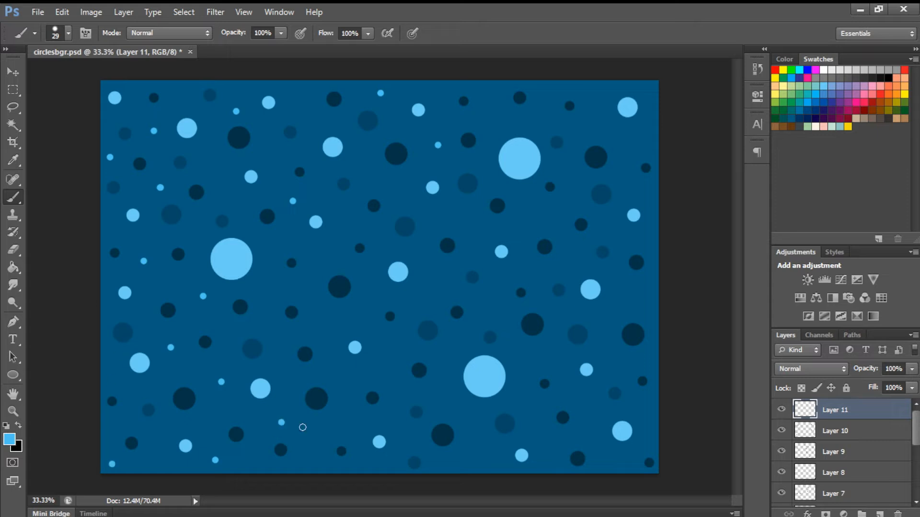
{"action": "left_click", "coordinate": [284, 290]}
{"action": "left_click", "coordinate": [336, 323]}
{"action": "left_click", "coordinate": [349, 380]}
{"action": "left_click", "coordinate": [370, 296]}
{"action": "left_click", "coordinate": [444, 287]}
{"action": "left_click", "coordinate": [501, 120]}
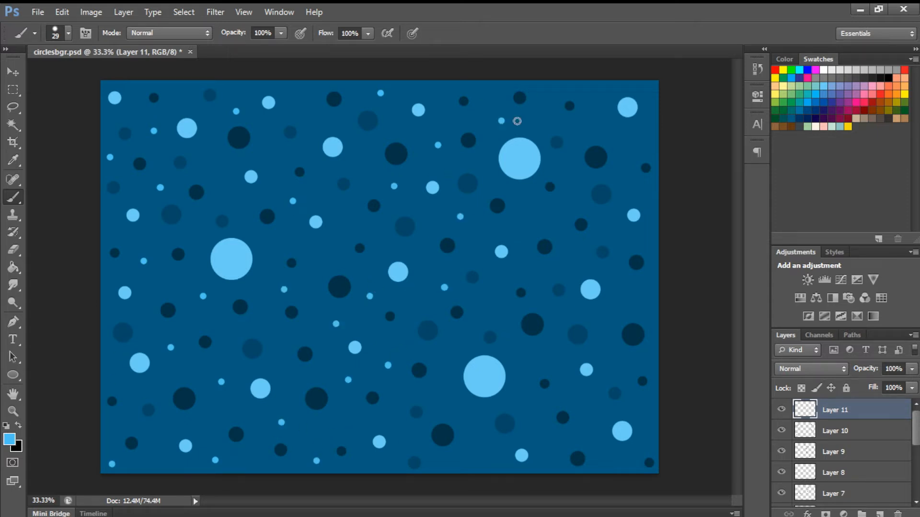
{"action": "left_click", "coordinate": [641, 304]}
{"action": "left_click", "coordinate": [494, 304]}
{"action": "left_click", "coordinate": [479, 459]}
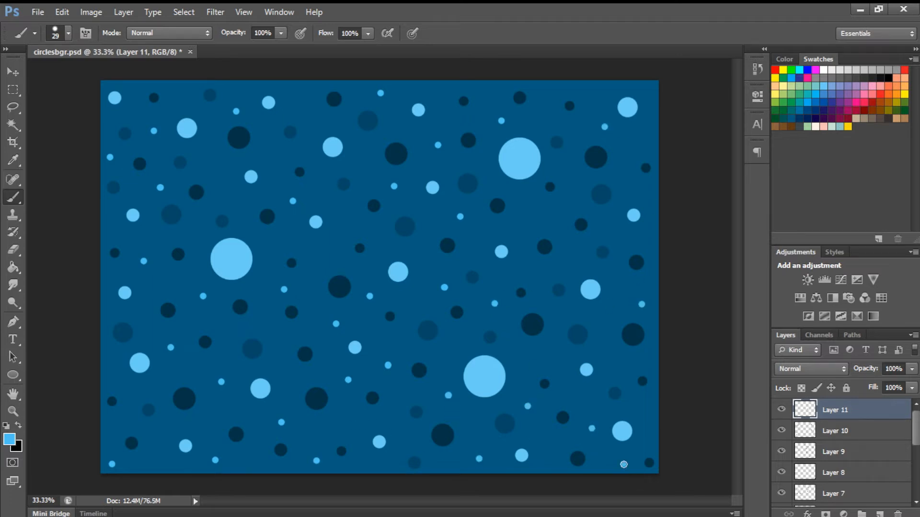
{"action": "left_click", "coordinate": [568, 315]}
Step: Add a new layer and scatter small white dots across the canvas with a 20 px brush
{"action": "left_click", "coordinate": [880, 514]}
{"action": "left_click", "coordinate": [824, 70]}
{"action": "key", "text": "ctrl+z"}
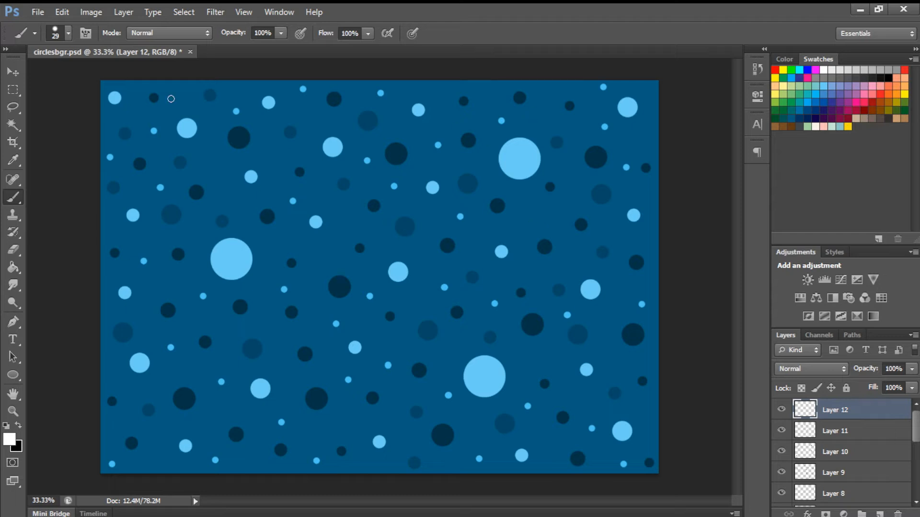
{"action": "left_click", "coordinate": [68, 34]}
{"action": "left_click_drag", "start_coordinate": [37, 77], "coordinate": [34, 77]}
{"action": "left_click", "coordinate": [534, 219]}
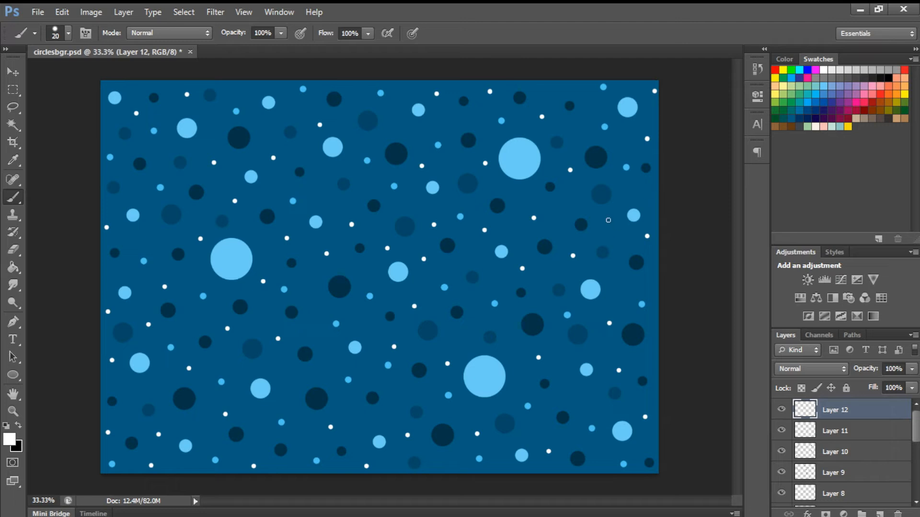
Step: Add a new layer and scatter small black dots across the canvas with the 20 px brush
{"action": "left_click", "coordinate": [880, 514]}
{"action": "left_click", "coordinate": [888, 77]}
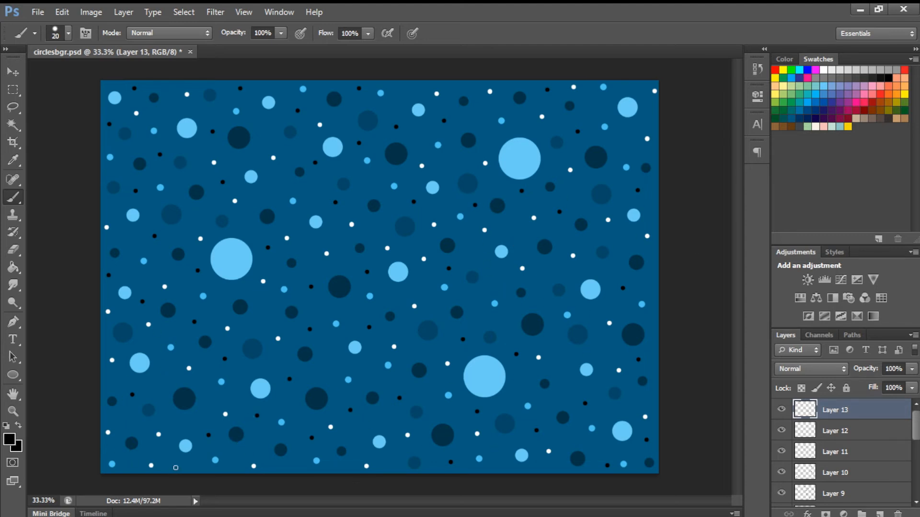
Step: Add a new layer, set the brush size to 37 px, and try a dot in a blue swatch color
{"action": "left_click", "coordinate": [810, 109]}
{"action": "left_click", "coordinate": [67, 36]}
{"action": "left_click_drag", "start_coordinate": [42, 78], "coordinate": [45, 78]}
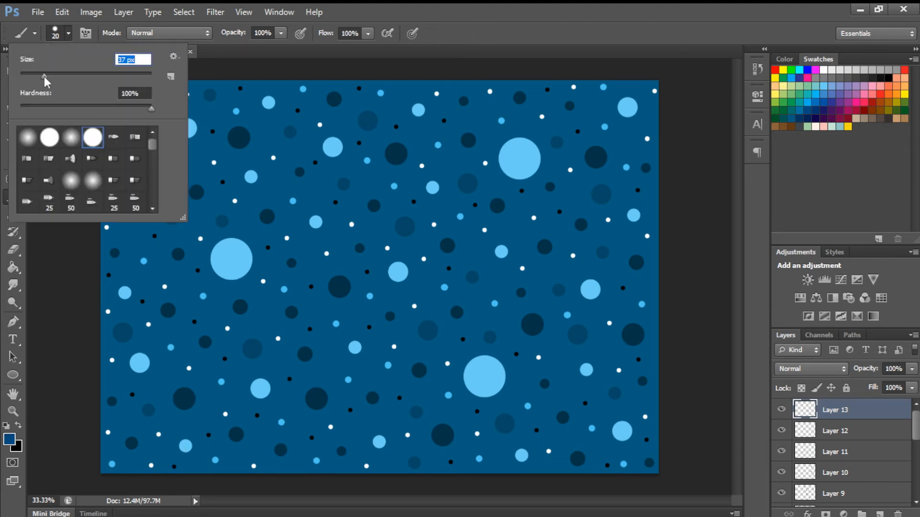
{"action": "left_click", "coordinate": [880, 513]}
{"action": "left_click", "coordinate": [498, 279]}
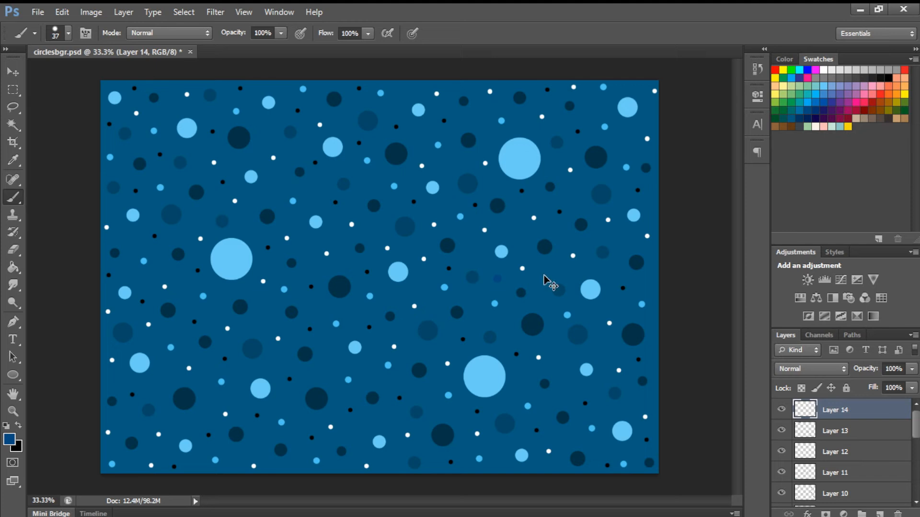
Step: Sample the canvas's blue background and set the foreground color to a somewhat brighter blue for the brush
{"action": "left_click", "coordinate": [13, 160]}
{"action": "left_click", "coordinate": [381, 221]}
{"action": "left_click", "coordinate": [11, 440]}
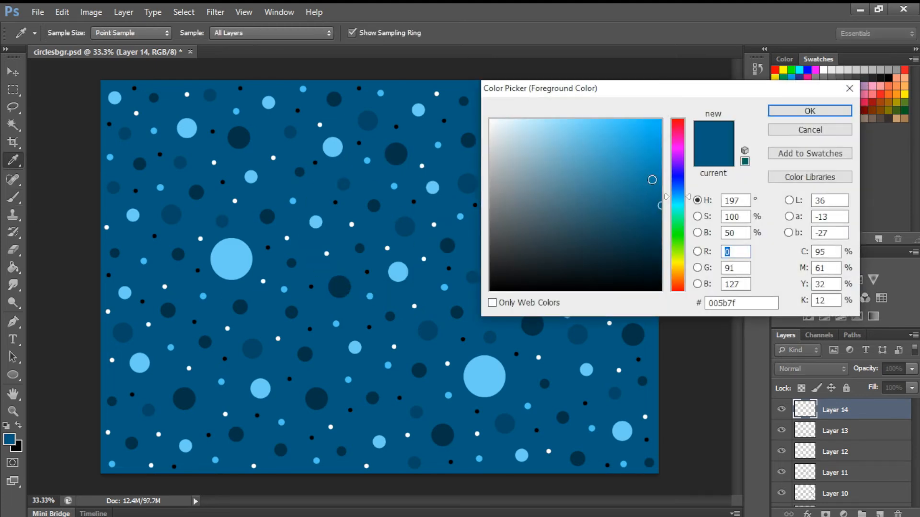
{"action": "left_click", "coordinate": [653, 181]}
{"action": "left_click", "coordinate": [805, 113]}
{"action": "left_click", "coordinate": [13, 197]}
{"action": "left_click", "coordinate": [419, 137]}
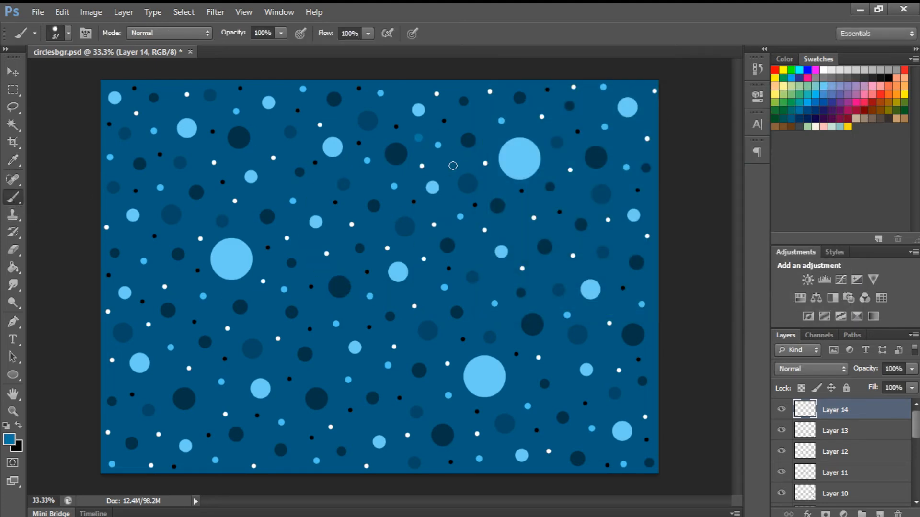
{"action": "left_click", "coordinate": [517, 231]}
{"action": "left_click", "coordinate": [473, 252]}
{"action": "left_click", "coordinate": [501, 280]}
{"action": "key", "text": "ctrl+alt+z"}
{"action": "key", "text": "ctrl+alt+z"}
{"action": "key", "text": "ctrl+alt+z"}
{"action": "key", "text": "ctrl+alt+z"}
{"action": "key", "text": "ctrl+alt+z"}
{"action": "key", "text": "ctrl+alt+z"}
Step: Scatter medium blue dots over the right half of the canvas and erase the one below the upper-middle light blue circle
{"action": "left_click", "coordinate": [623, 144]}
{"action": "left_click", "coordinate": [575, 195]}
{"action": "left_click", "coordinate": [561, 359]}
{"action": "left_click", "coordinate": [634, 402]}
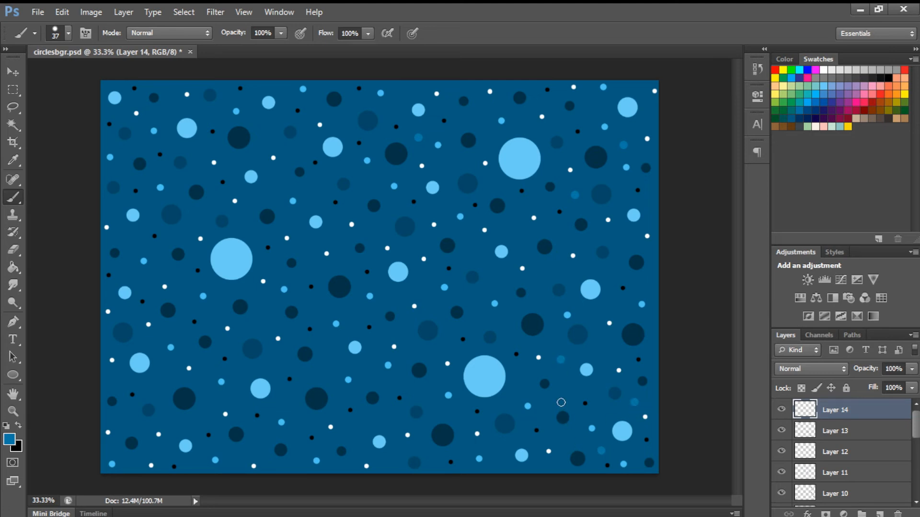
{"action": "left_click", "coordinate": [520, 383]}
{"action": "left_click", "coordinate": [472, 250]}
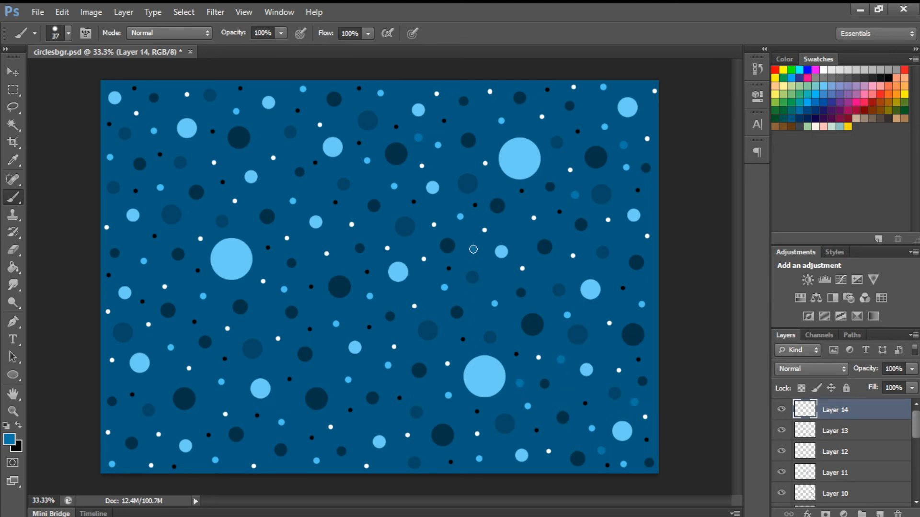
{"action": "left_click", "coordinate": [450, 169]}
{"action": "left_click", "coordinate": [13, 249]}
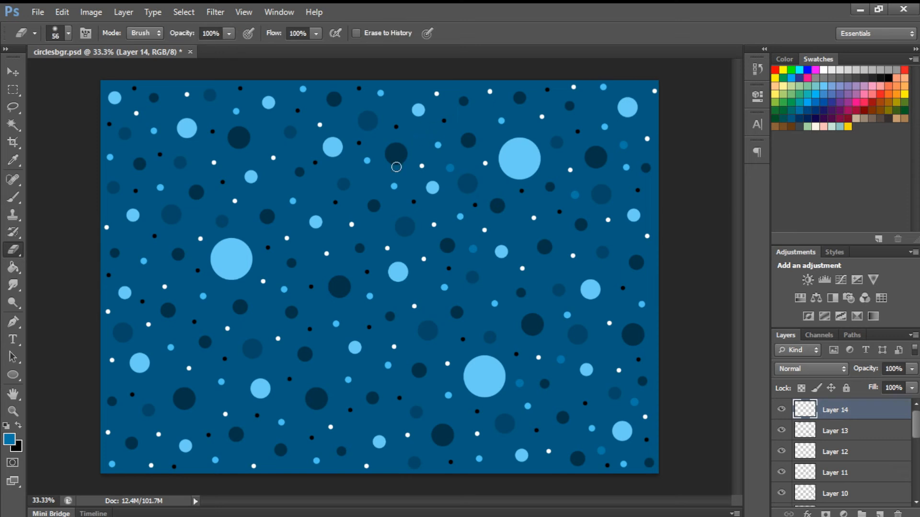
Step: Scatter more medium blue dots over the left half of the canvas and the remaining gaps with the 37 px brush
{"action": "left_click", "coordinate": [13, 197]}
{"action": "left_click", "coordinate": [273, 189]}
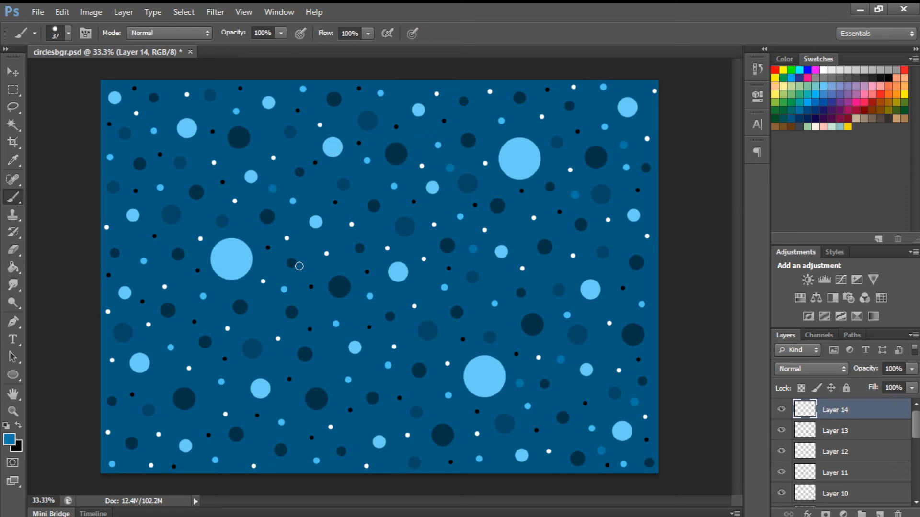
{"action": "left_click", "coordinate": [267, 319]}
{"action": "left_click", "coordinate": [160, 383]}
{"action": "left_click", "coordinate": [179, 425]}
{"action": "left_click", "coordinate": [261, 446]}
{"action": "left_click", "coordinate": [332, 365]}
{"action": "left_click", "coordinate": [311, 246]}
{"action": "left_click", "coordinate": [171, 112]}
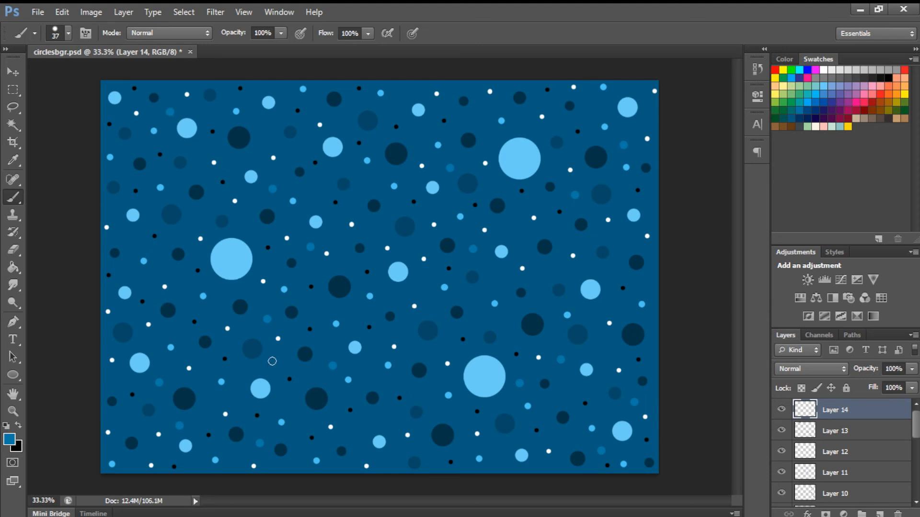
{"action": "left_click", "coordinate": [420, 285]}
{"action": "left_click", "coordinate": [651, 205]}
{"action": "left_click", "coordinate": [417, 134]}
{"action": "left_click", "coordinate": [405, 91]}
{"action": "left_click", "coordinate": [368, 185]}
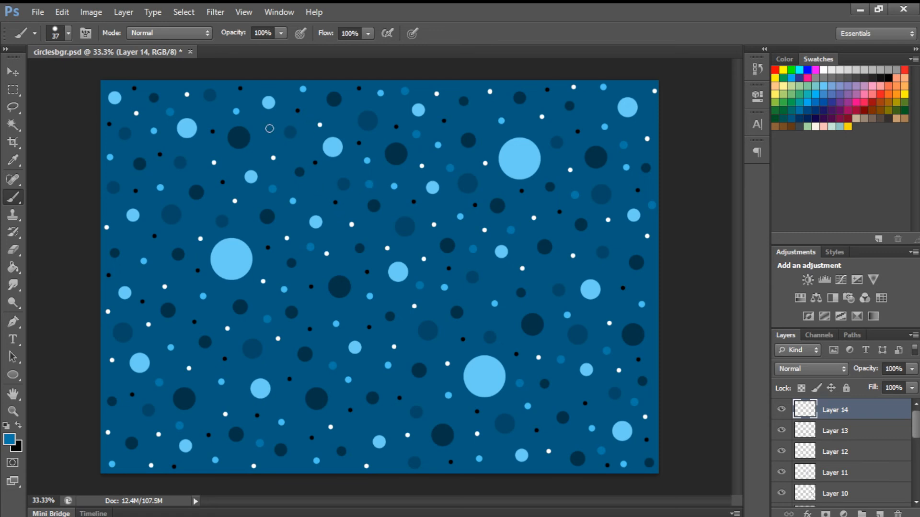
{"action": "left_click", "coordinate": [267, 130]}
{"action": "left_click", "coordinate": [132, 243]}
Step: Add a new layer and start painting tiny medium blue dots with a 17 px brush
{"action": "left_click", "coordinate": [879, 514]}
{"action": "left_click", "coordinate": [68, 33]}
{"action": "left_click_drag", "start_coordinate": [35, 77], "coordinate": [31, 77]}
{"action": "left_click", "coordinate": [316, 189]}
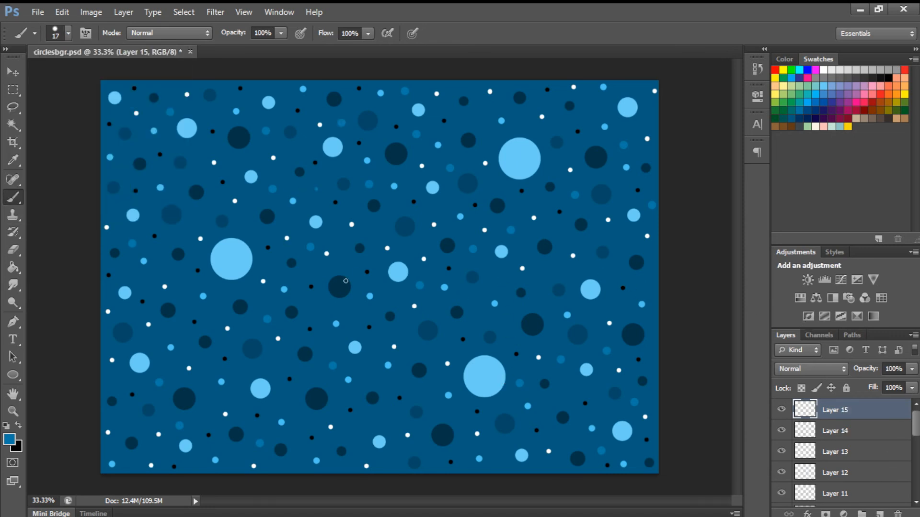